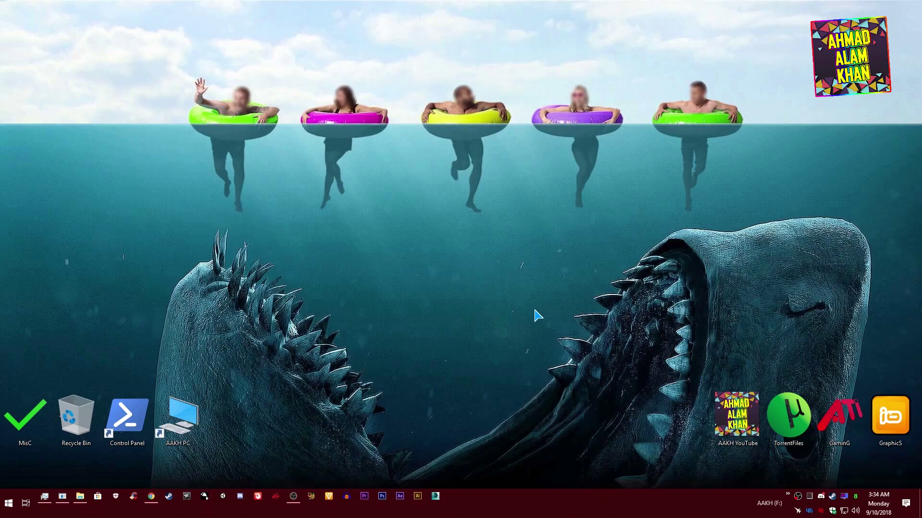
# Browse AMD's drivers and support page, opening and dismissing the product list.
pyautogui.click(151, 496)
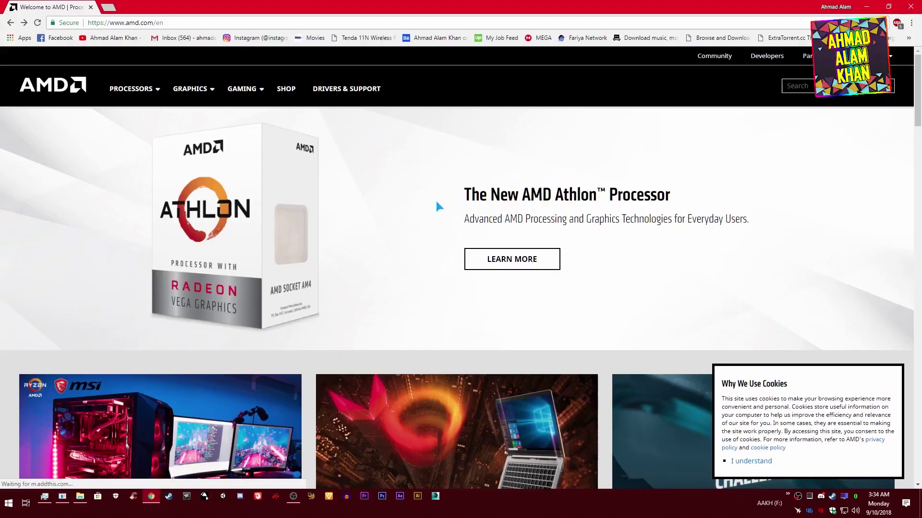
pyautogui.click(345, 92)
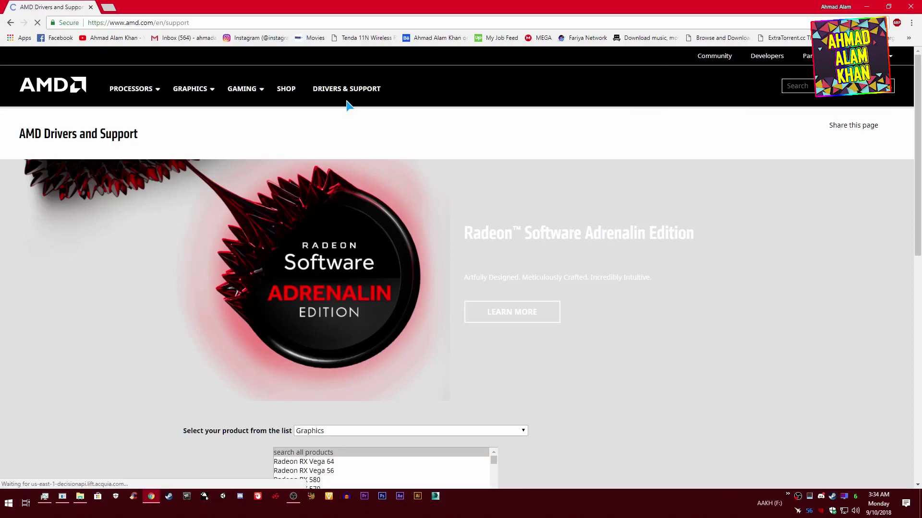
pyautogui.scroll(-5, 480, 201)
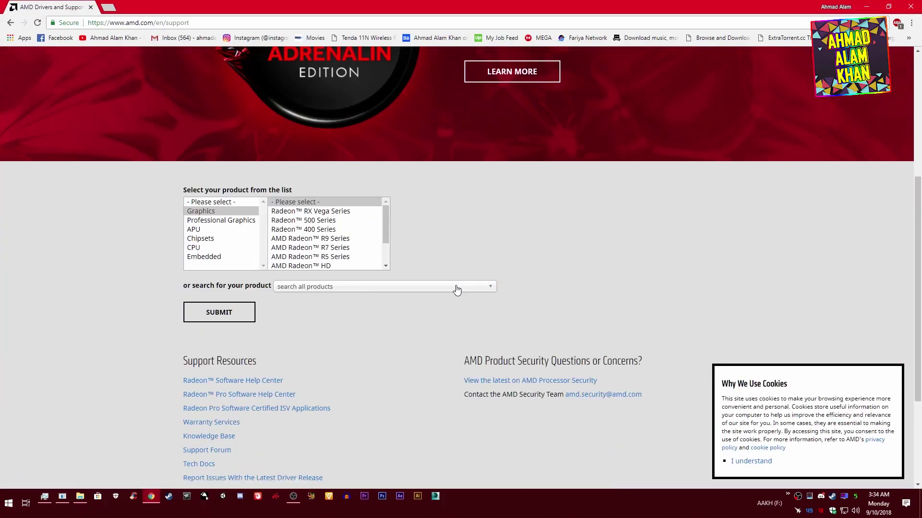
pyautogui.click(380, 290)
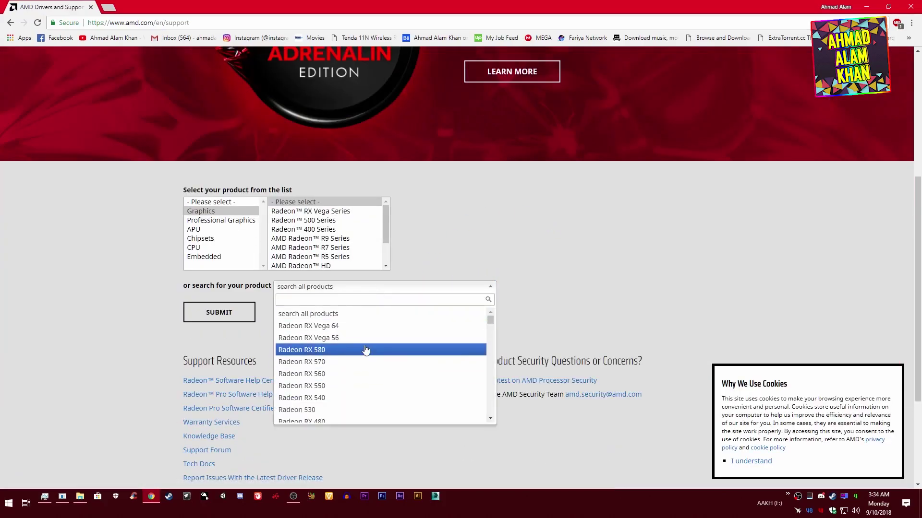
pyautogui.tripleClick(650, 278)
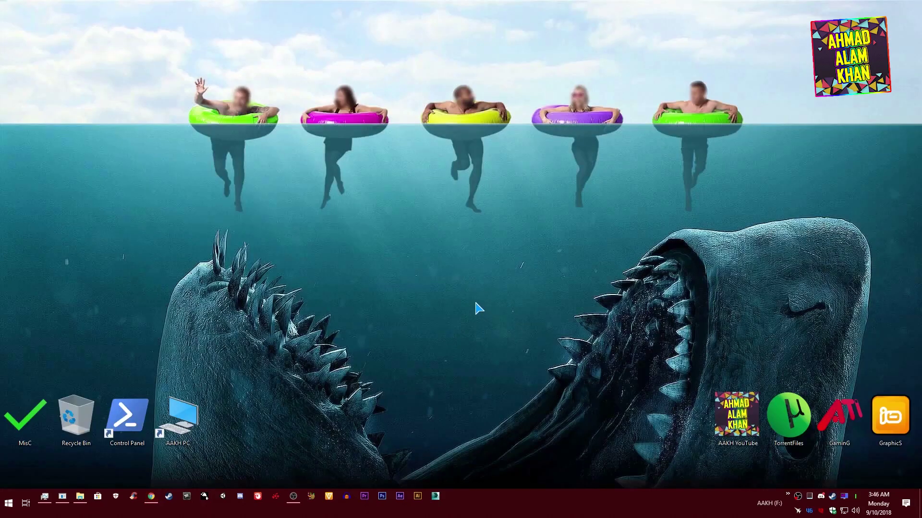
# Launch AMD Radeon Settings from the desktop menu and switch ReLive On.
pyautogui.rightClick(395, 255)
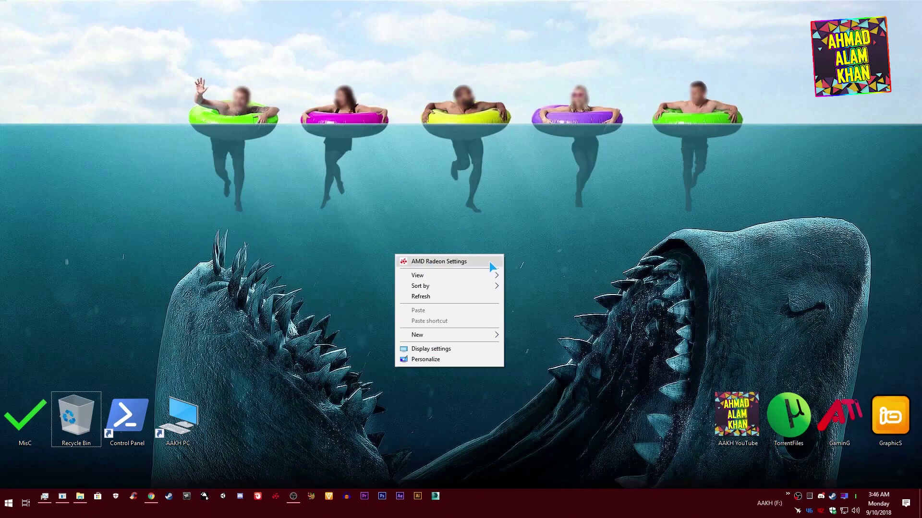
pyautogui.click(489, 261)
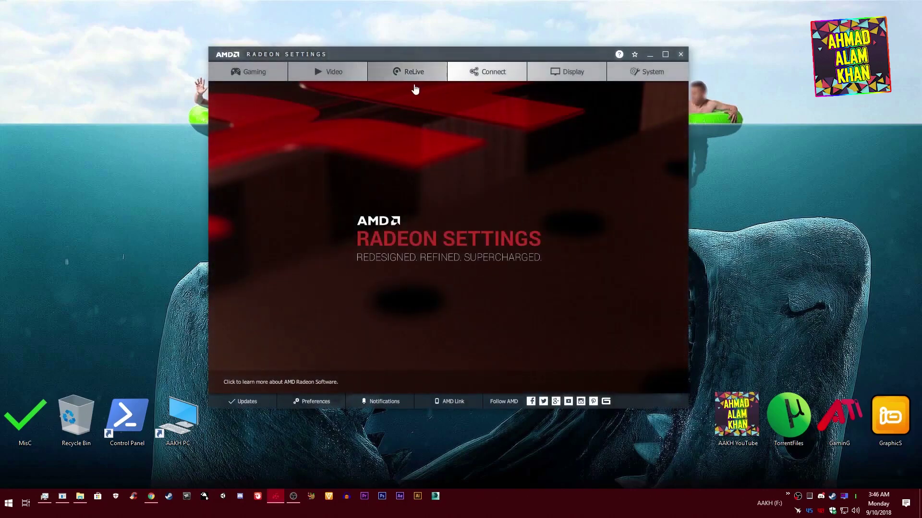
pyautogui.click(410, 76)
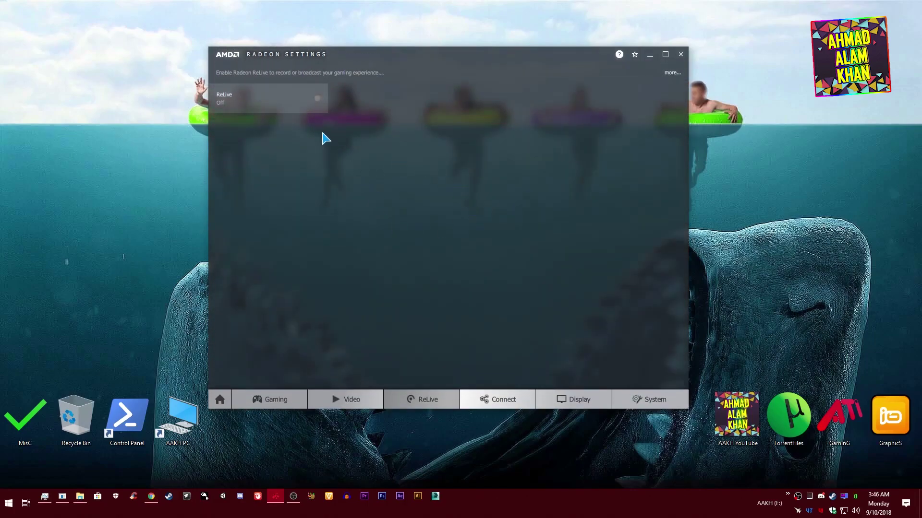
pyautogui.click(258, 99)
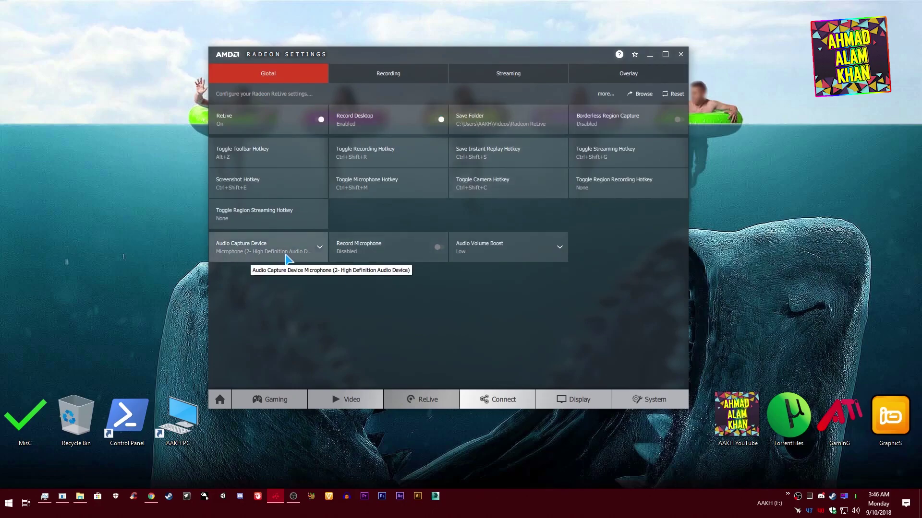
# Enable Record Microphone at 90% volume with the current capture device and Low volume boost.
pyautogui.click(286, 258)
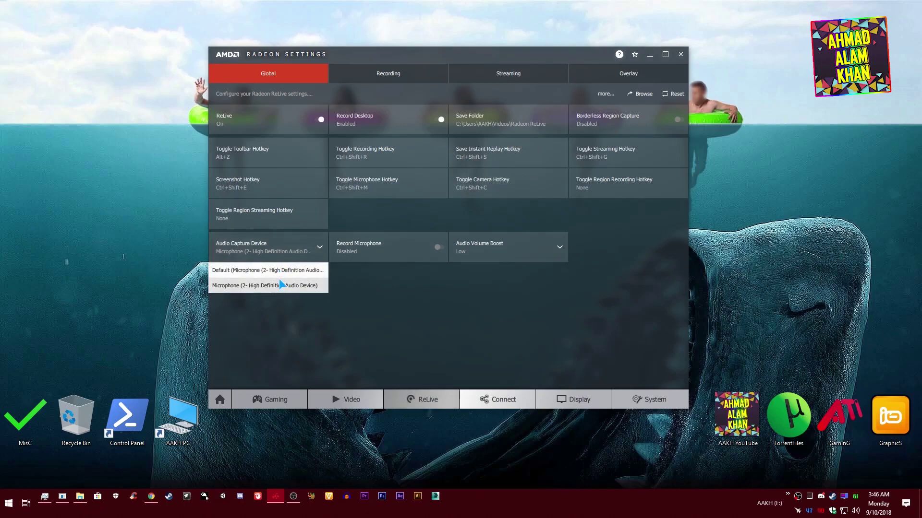
pyautogui.click(340, 307)
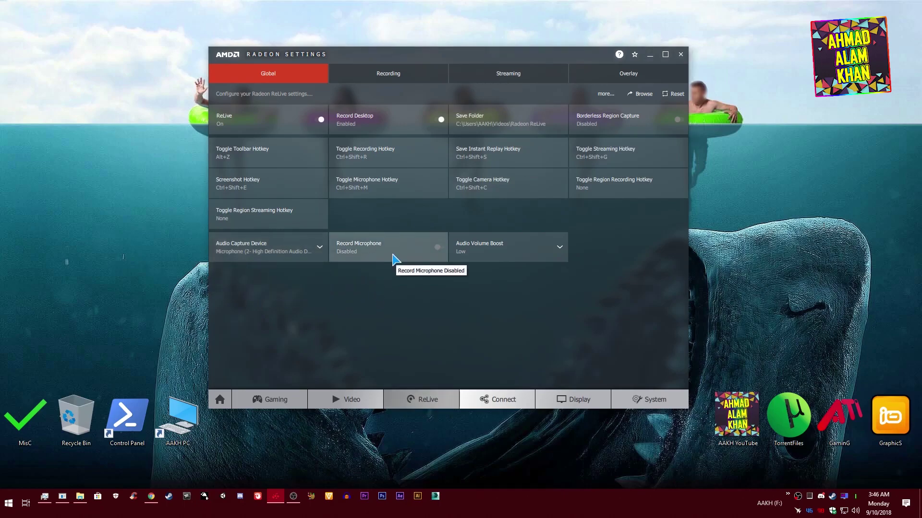
pyautogui.click(394, 258)
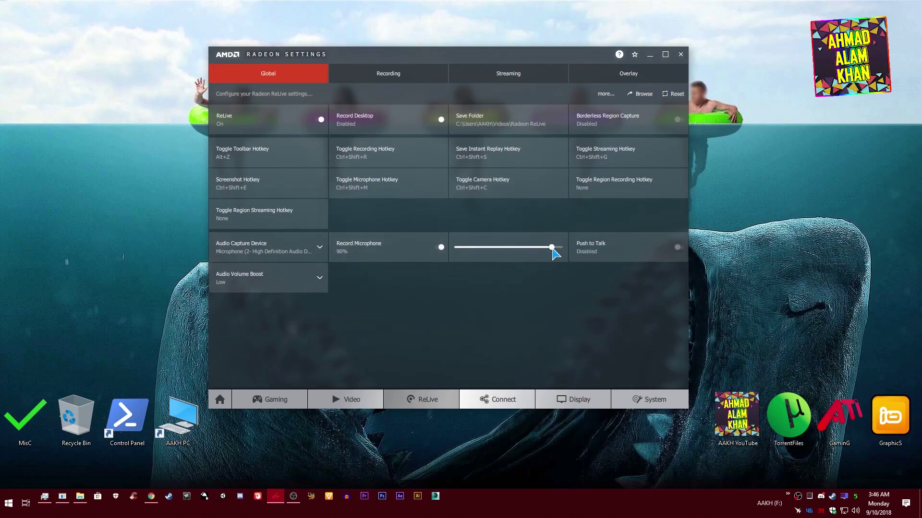
pyautogui.moveTo(551, 247)
pyautogui.mouseDown()
pyautogui.moveTo(490, 247)
pyautogui.moveTo(552, 249)
pyautogui.mouseUp()
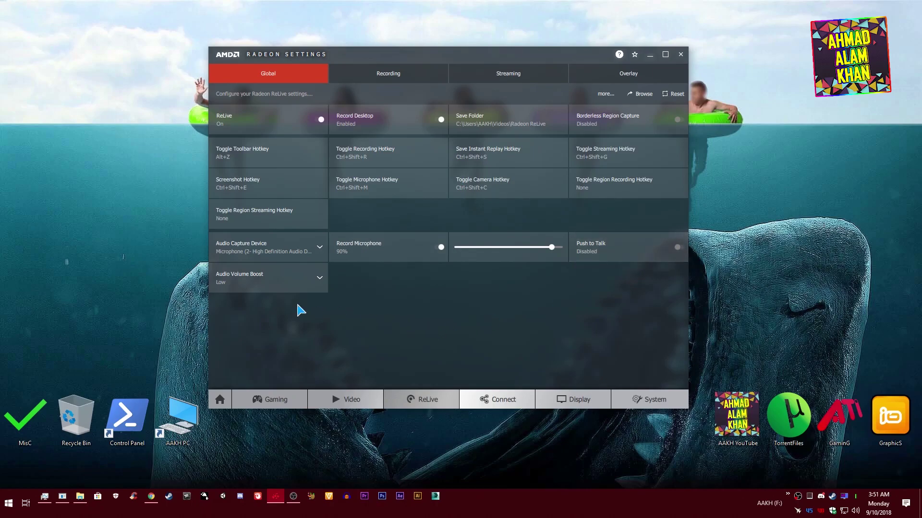
pyautogui.click(251, 289)
# On the Recording tab, keep the Custom profile and 1080 recording resolution.
pyautogui.click(417, 80)
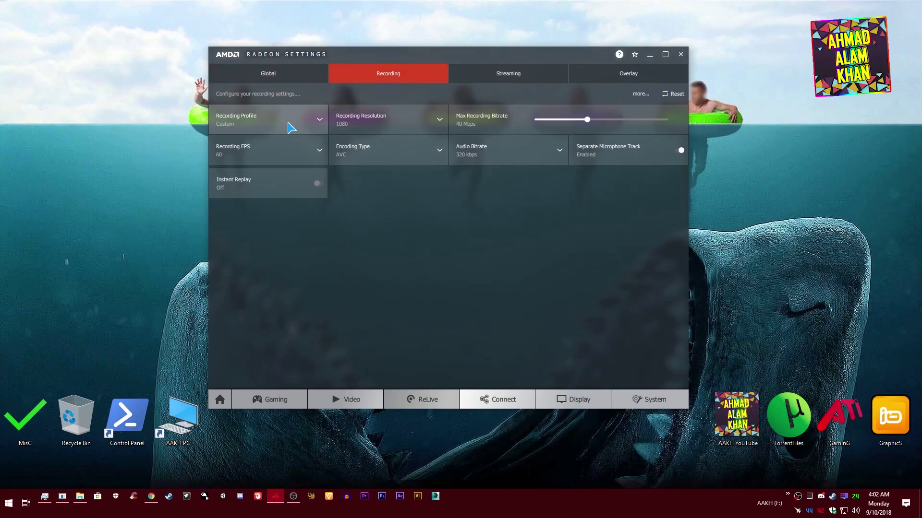
pyautogui.click(288, 123)
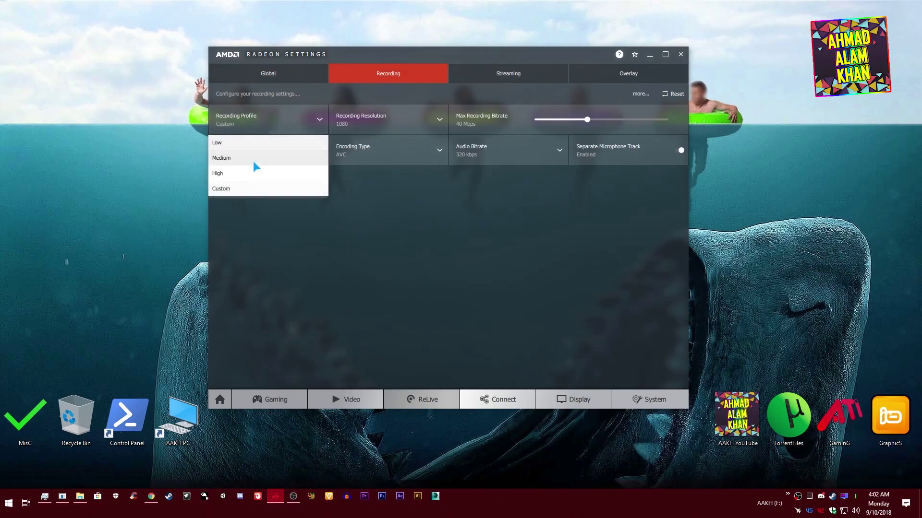
pyautogui.click(257, 191)
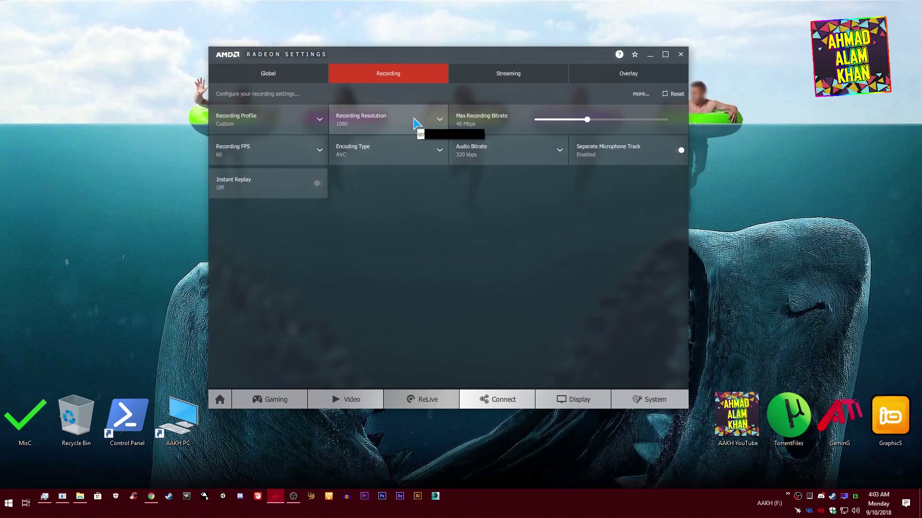
pyautogui.click(415, 123)
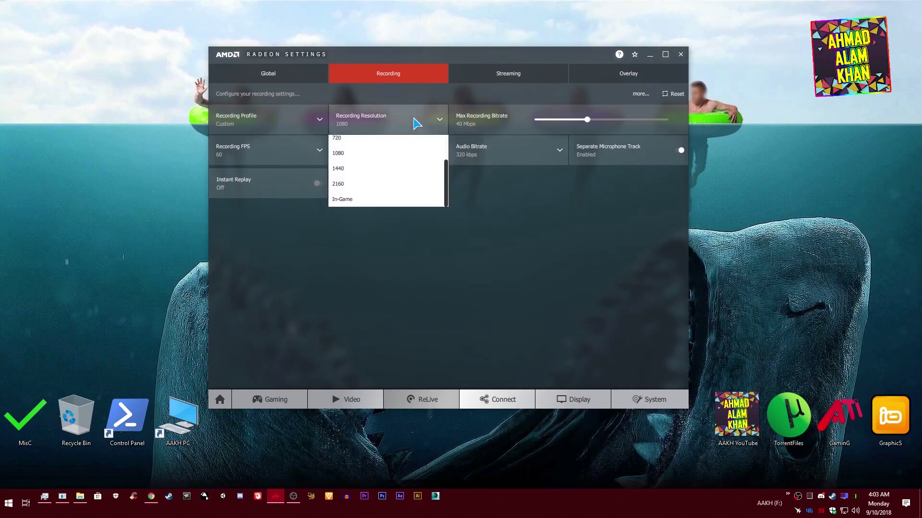
pyautogui.click(344, 154)
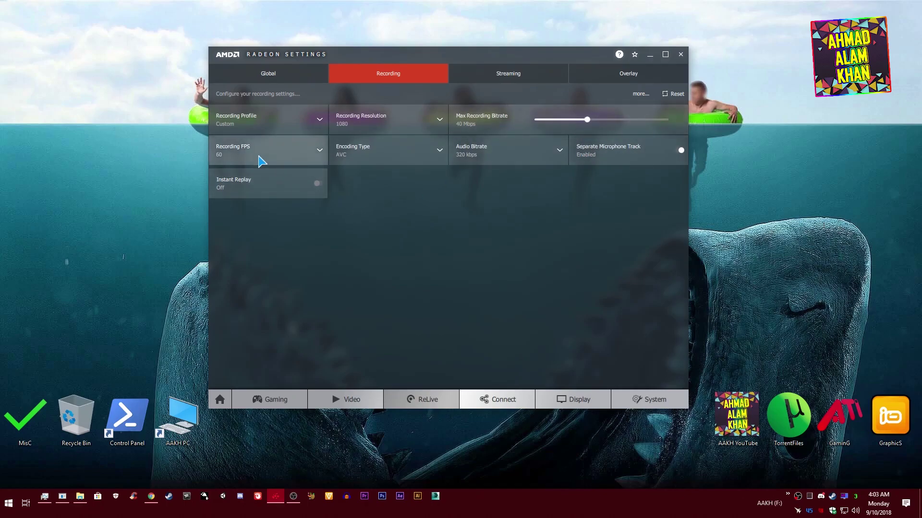
# Set recording to 60 FPS, AVC encoding and 320 kbps audio bitrate.
pyautogui.click(270, 157)
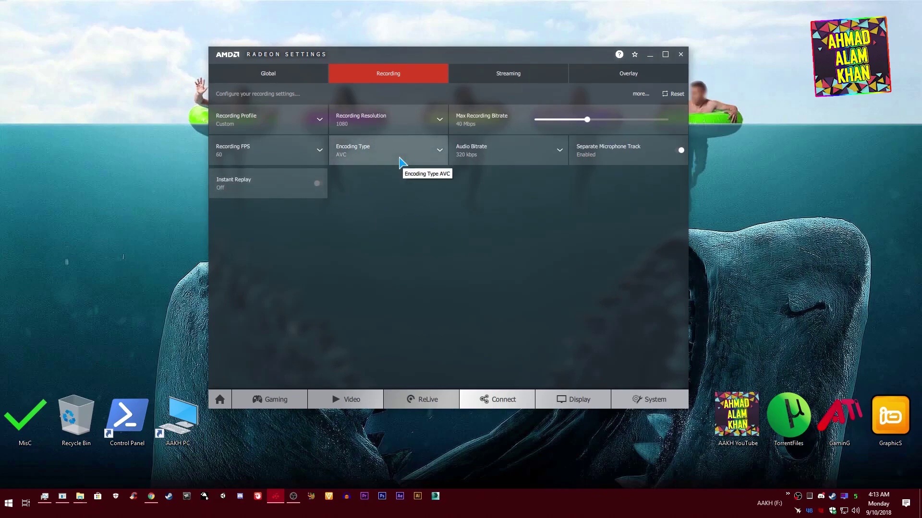
pyautogui.click(401, 159)
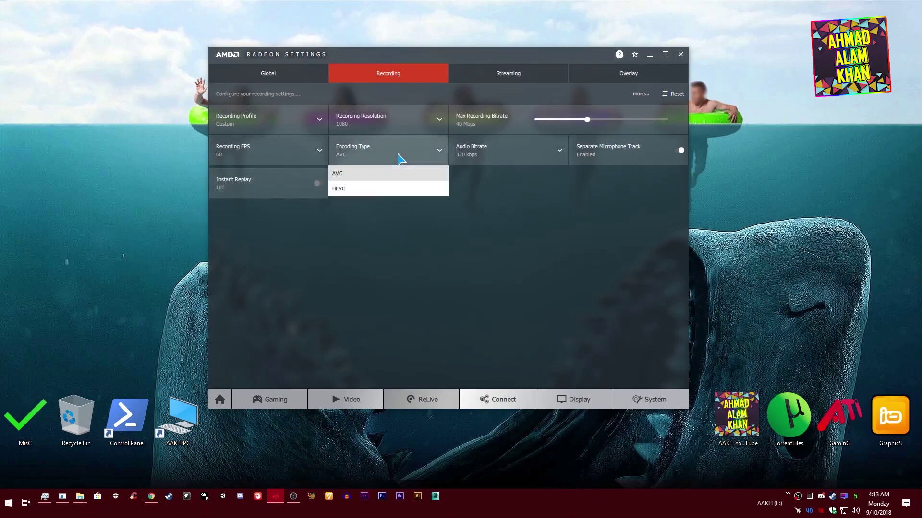
pyautogui.click(384, 180)
pyautogui.click(545, 162)
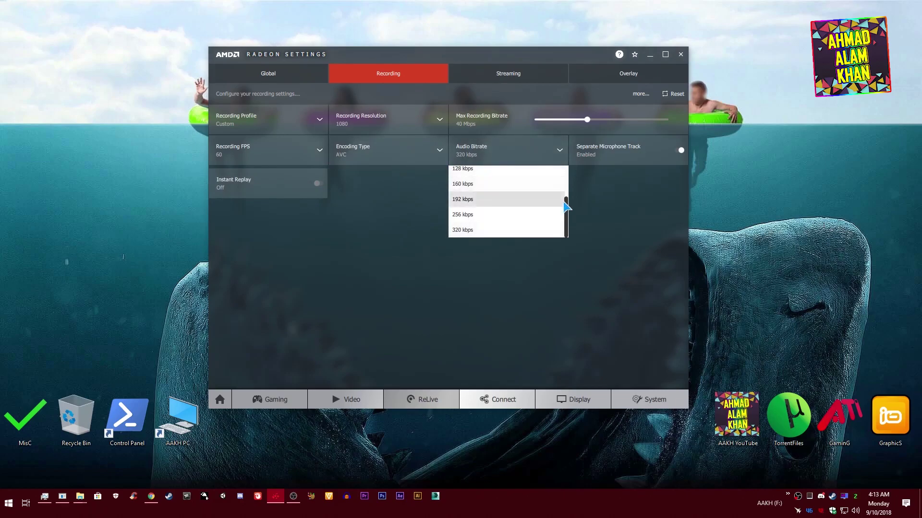
pyautogui.scroll(3, 567, 204)
pyautogui.scroll(-3, 567, 204)
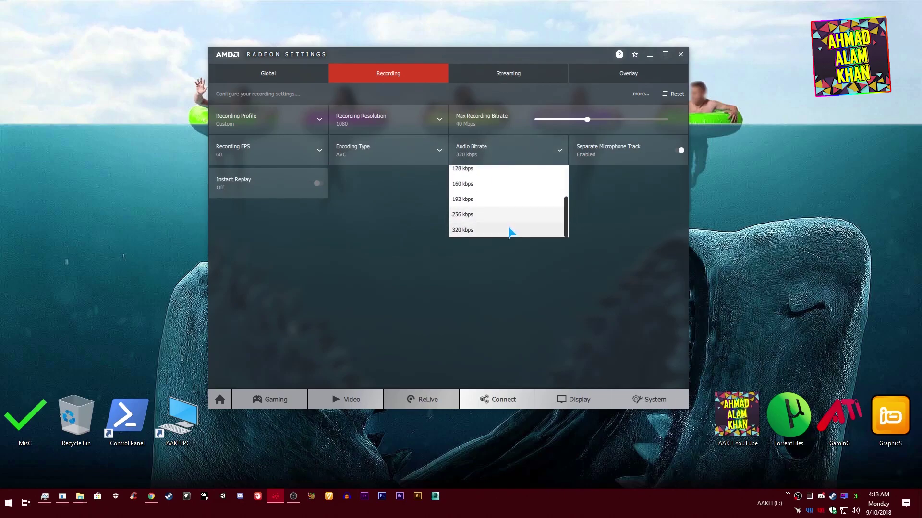
pyautogui.click(480, 232)
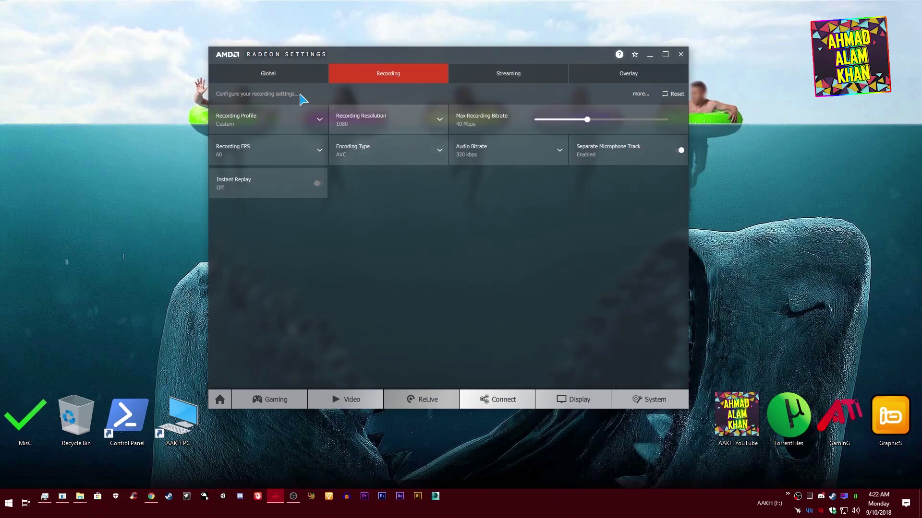
# Return to the Global ReLive settings and bring up the Radeon Overlay with Alt+Z.
pyautogui.click(268, 76)
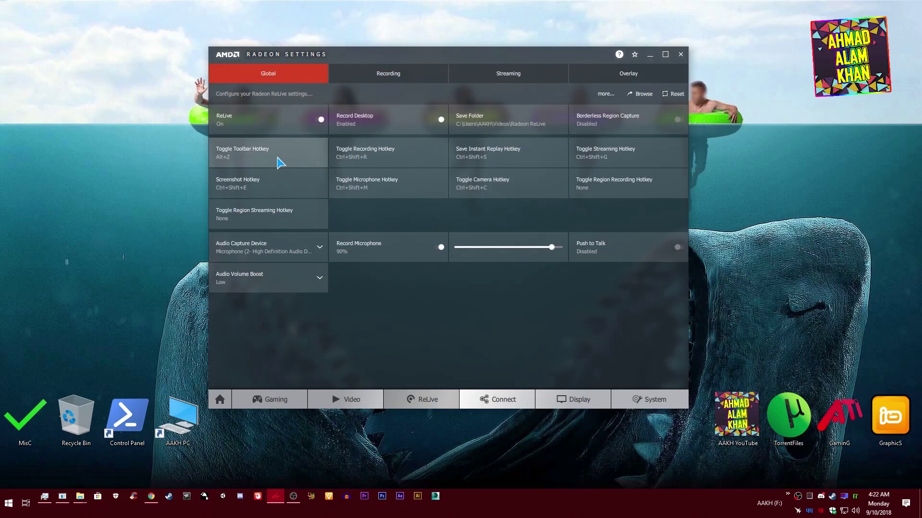
pyautogui.hotkey('alt', 'z')
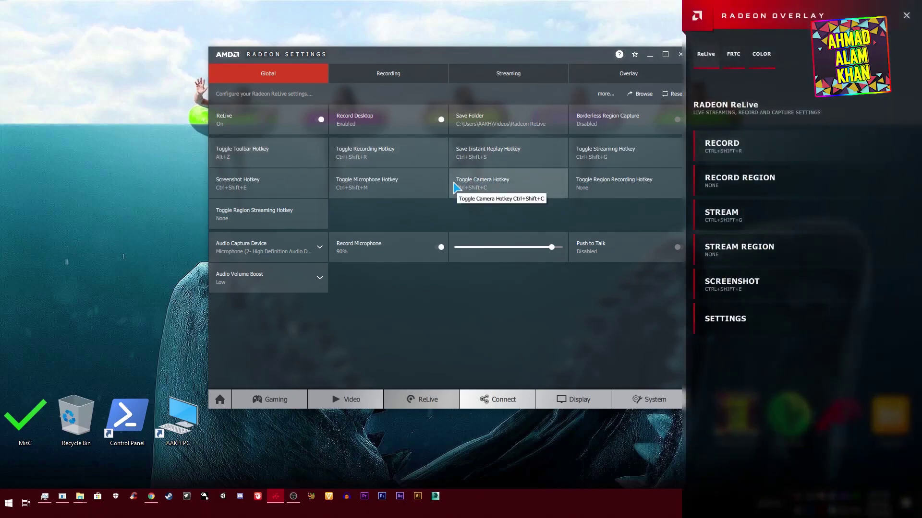
# Start a desktop recording, close Radeon Settings, then stop the recording from the Alt+Z overlay.
pyautogui.click(761, 155)
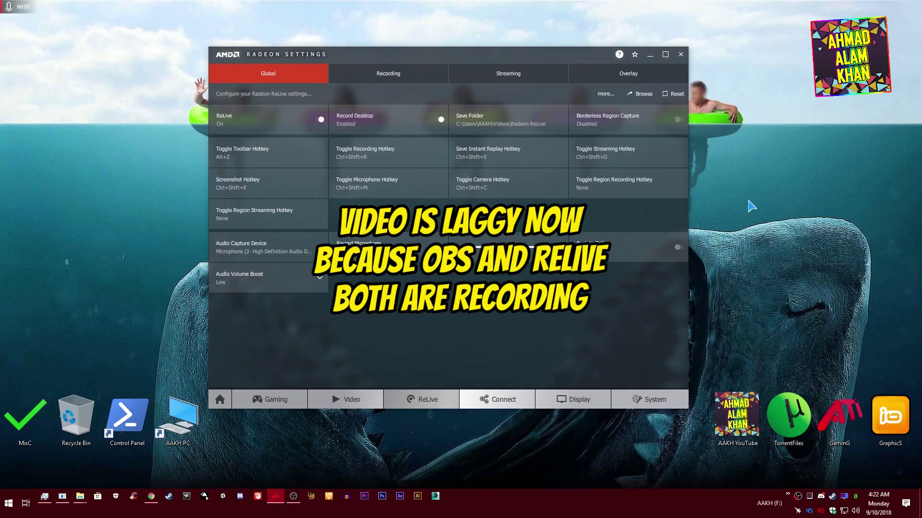
pyautogui.click(681, 54)
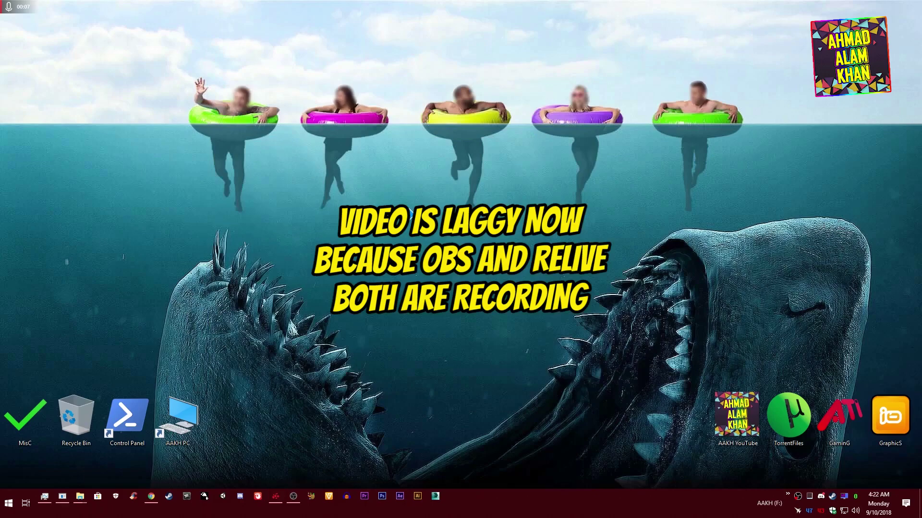
pyautogui.hotkey('alt', 'z')
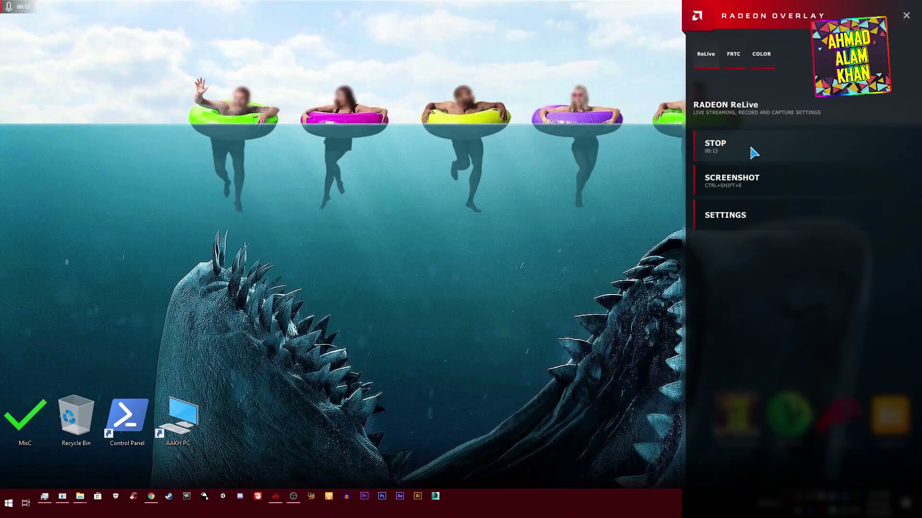
pyautogui.click(762, 147)
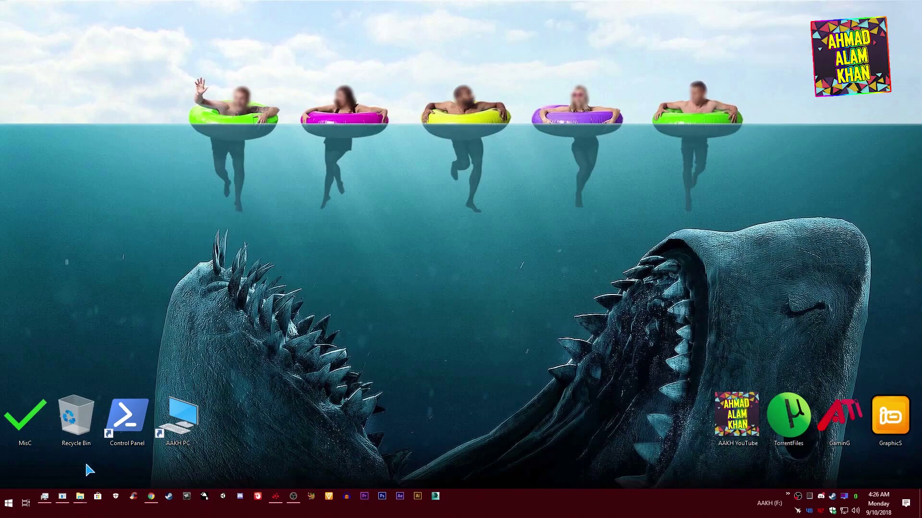
# Open the Radeon ReLive folder and play the 2018.09.10-04.22 video with Movies & TV.
pyautogui.moveTo(79, 498)
pyautogui.click(68, 459)
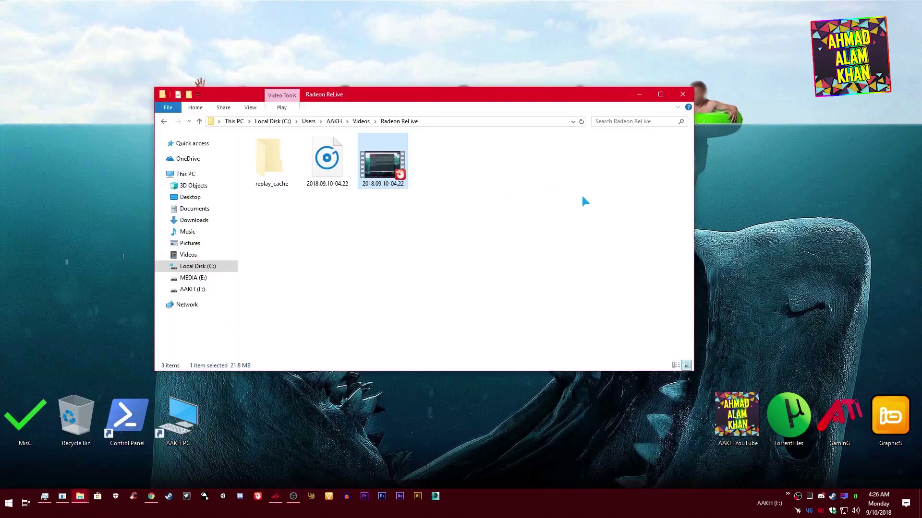
pyautogui.click(504, 213)
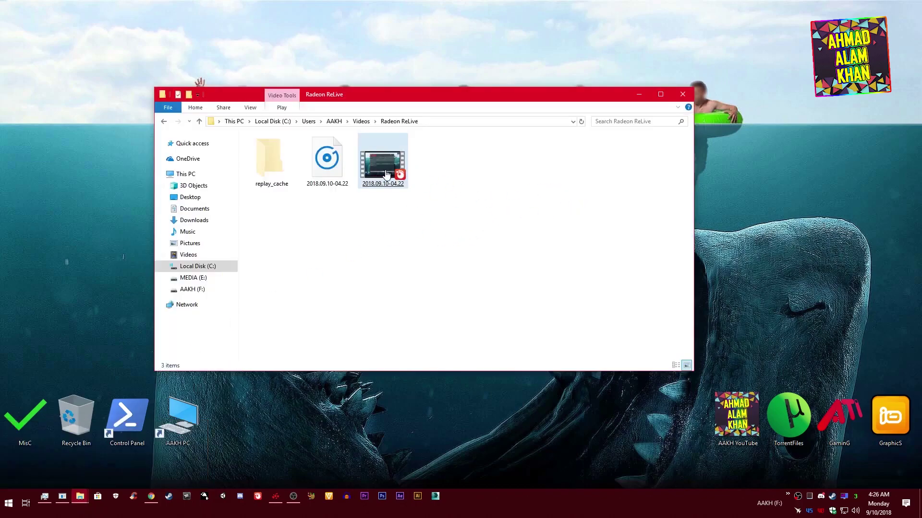
pyautogui.click(397, 187)
pyautogui.click(324, 185)
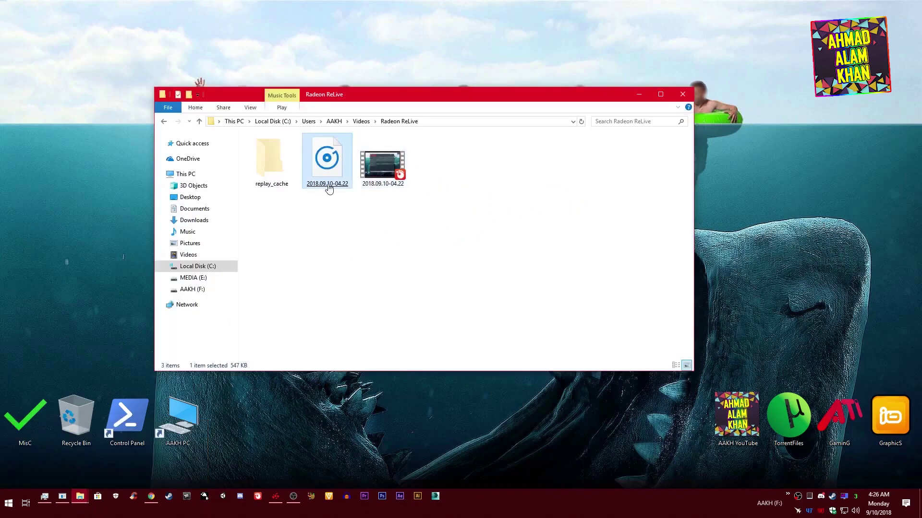
pyautogui.click(355, 197)
pyautogui.rightClick(394, 177)
pyautogui.moveTo(448, 237)
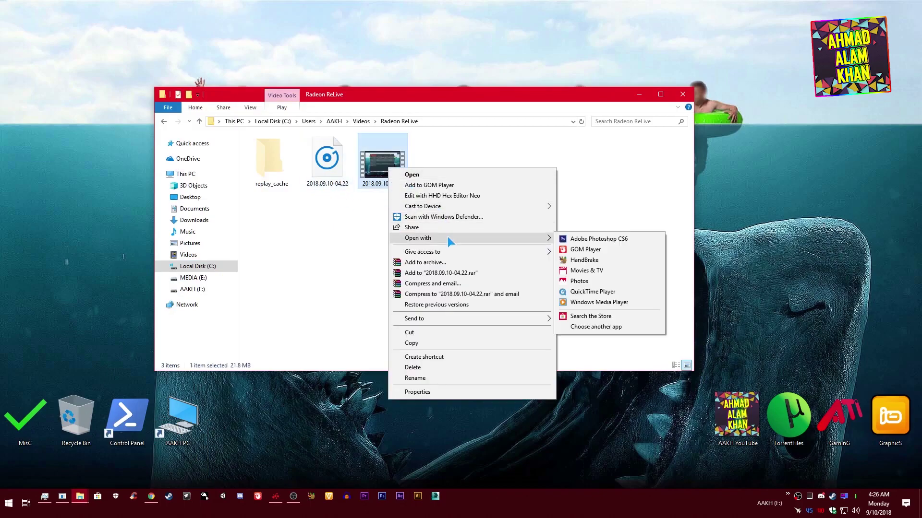
pyautogui.click(603, 271)
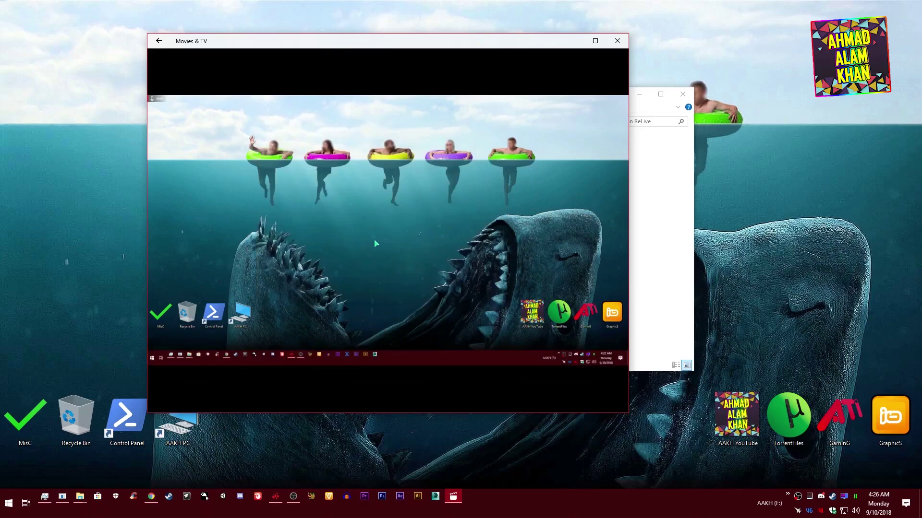
# Close Movies & TV and minimize the Radeon ReLive folder window.
pyautogui.click(618, 41)
pyautogui.click(639, 94)
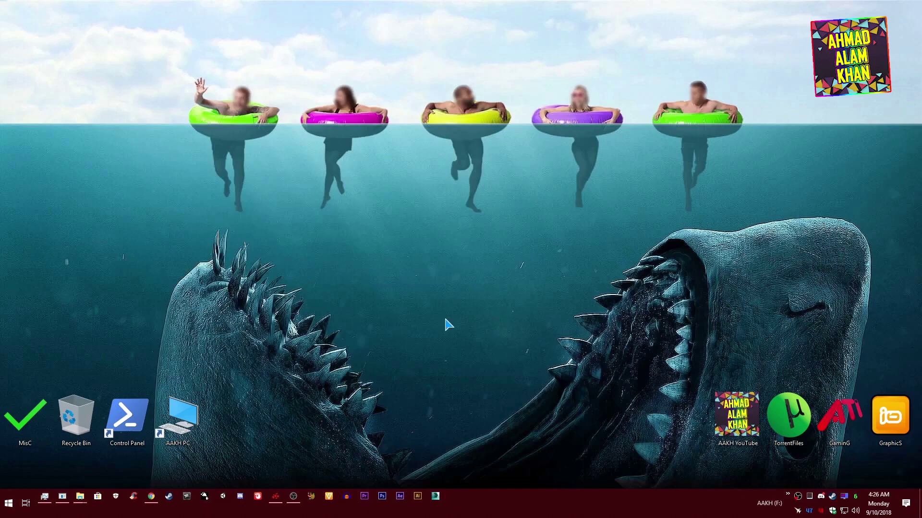